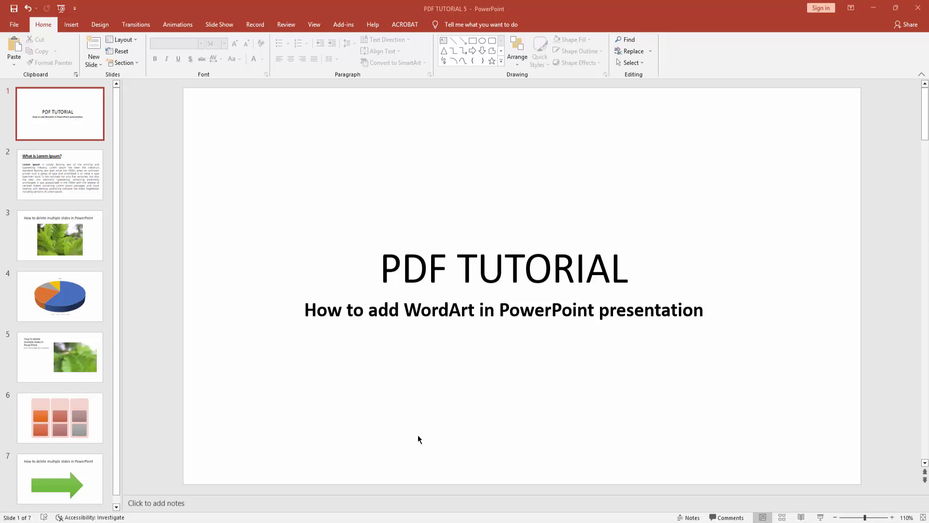
Insert a new slide with the Blank layout as slide 2, after the title slide
{"action": "left_click", "coordinate": [95, 64]}
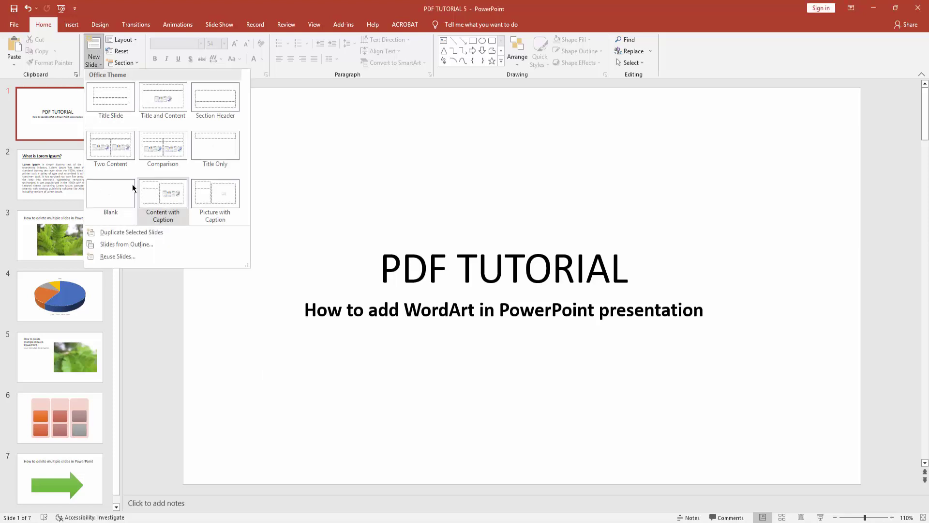
{"action": "left_click", "coordinate": [109, 192]}
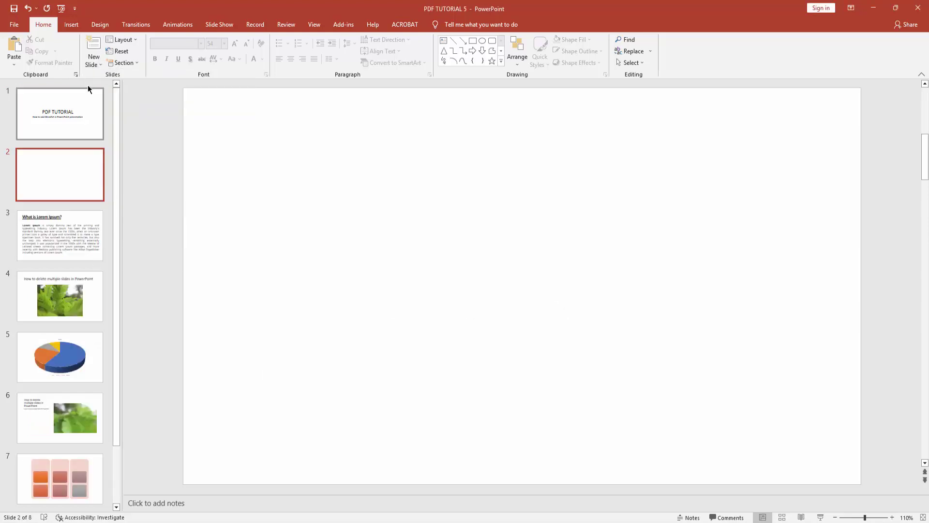
Add a shadowed-style WordArt box to slide 2 and start editing its placeholder text
{"action": "left_click", "coordinate": [71, 24]}
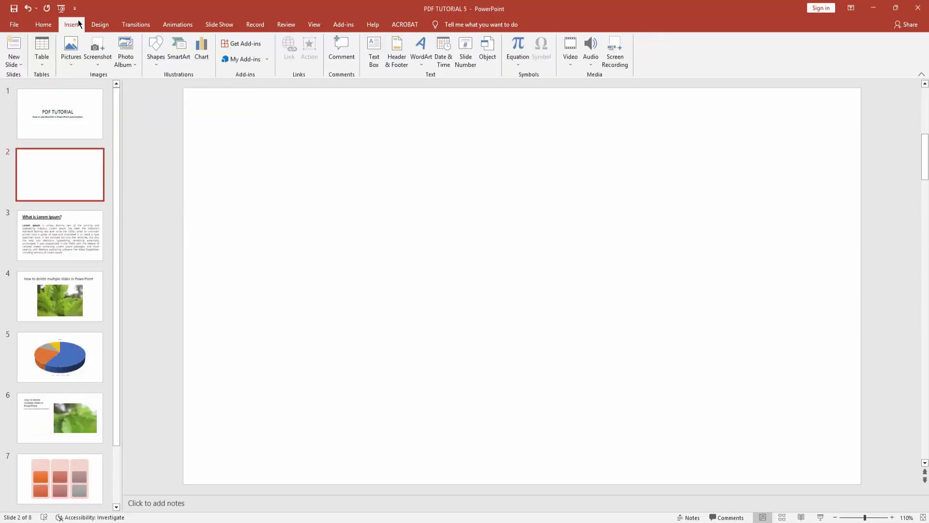
{"action": "left_click", "coordinate": [422, 64]}
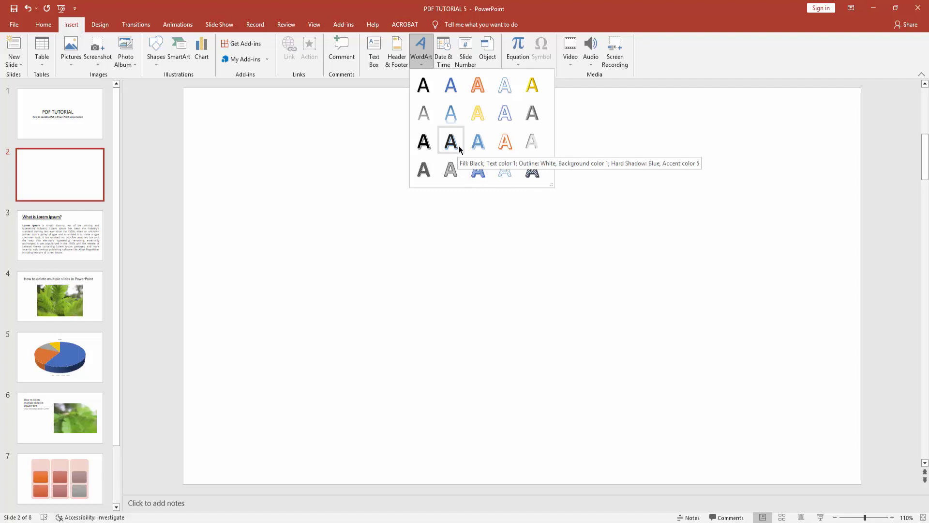
{"action": "left_click", "coordinate": [532, 139]}
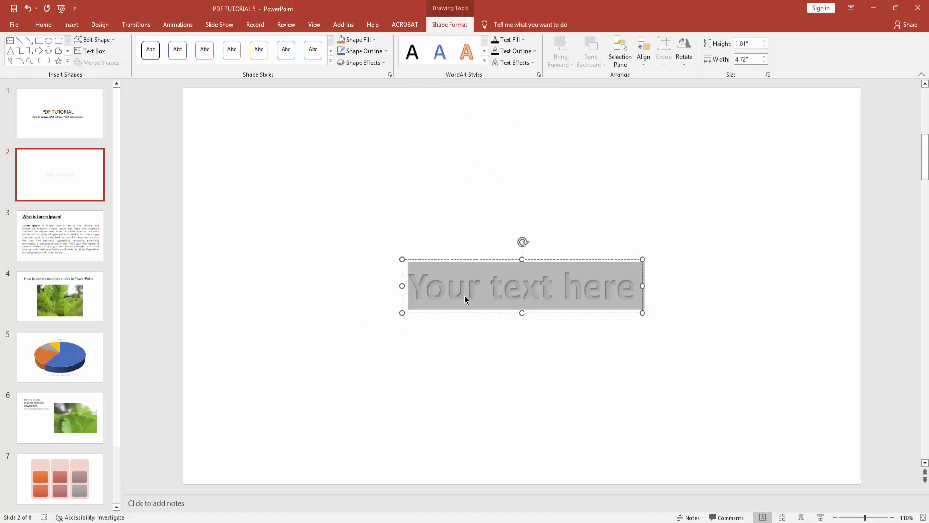
{"action": "left_click", "coordinate": [505, 290]}
Change the WordArt text to 'Pdf Tutorial' and select all of it
{"action": "key", "text": "ctrl+a"}
{"action": "type", "text": "Pdf"}
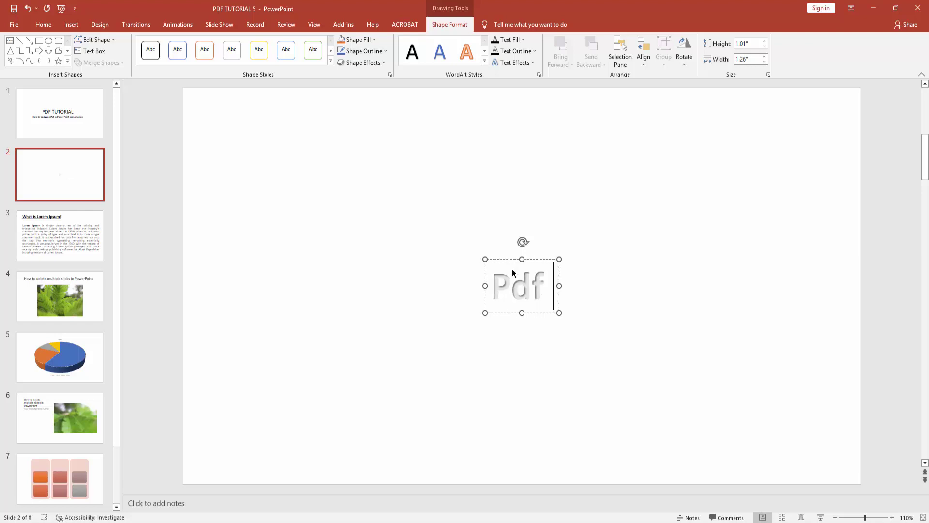
{"action": "type", "text": " Tut"}
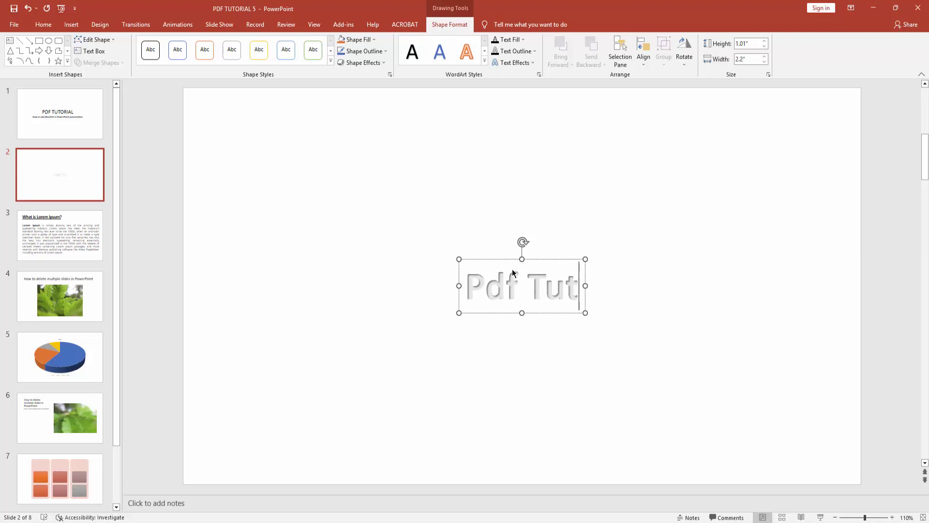
{"action": "type", "text": "orial"}
{"action": "key", "text": "ctrl+a"}
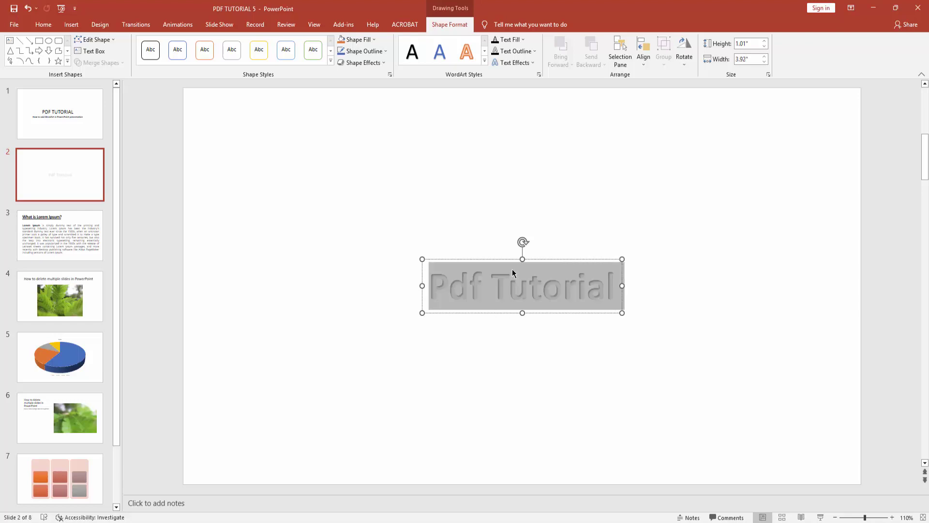
Preview light orange, then fill the 'Pdf Tutorial' text green
{"action": "left_click", "coordinate": [522, 40]}
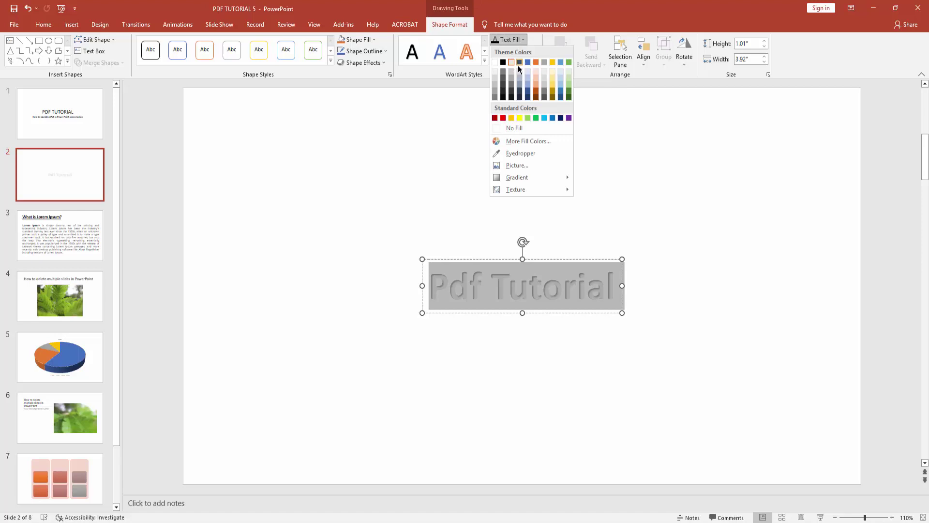
{"action": "left_click", "coordinate": [536, 78]}
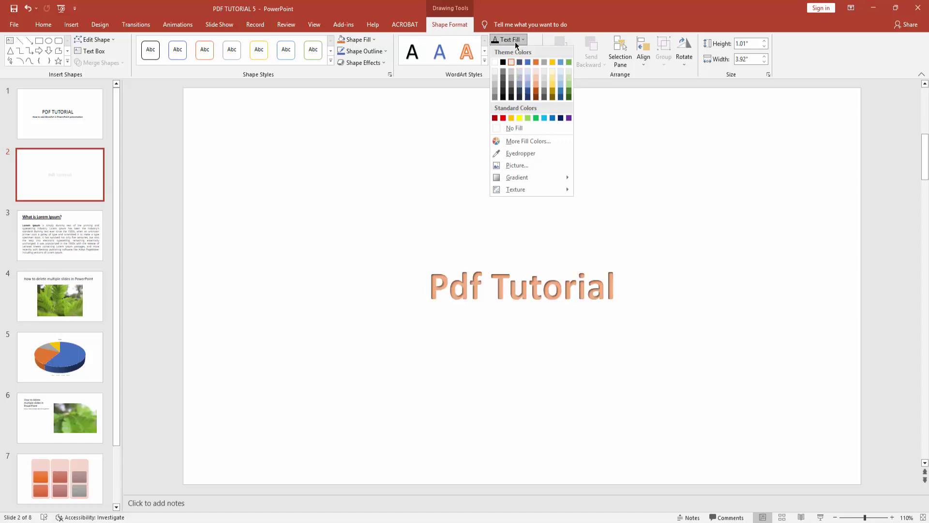
{"action": "left_click", "coordinate": [522, 40]}
{"action": "left_click", "coordinate": [514, 302]}
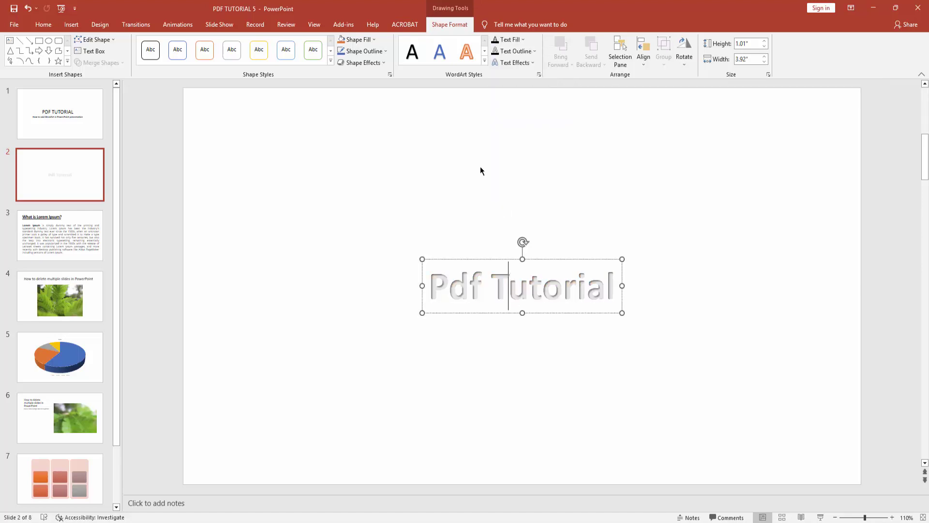
{"action": "key", "text": "ctrl+a"}
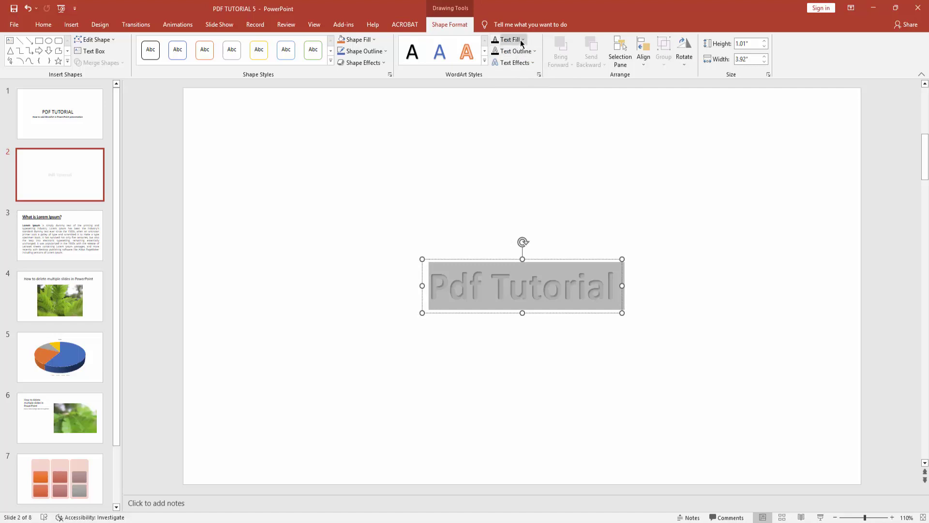
{"action": "left_click", "coordinate": [521, 40]}
{"action": "left_click", "coordinate": [568, 91]}
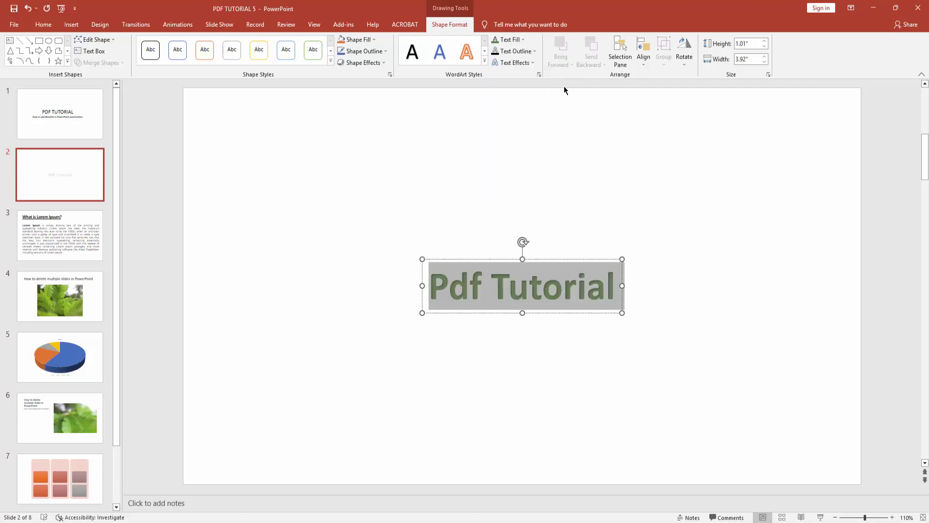
{"action": "left_click", "coordinate": [535, 51]}
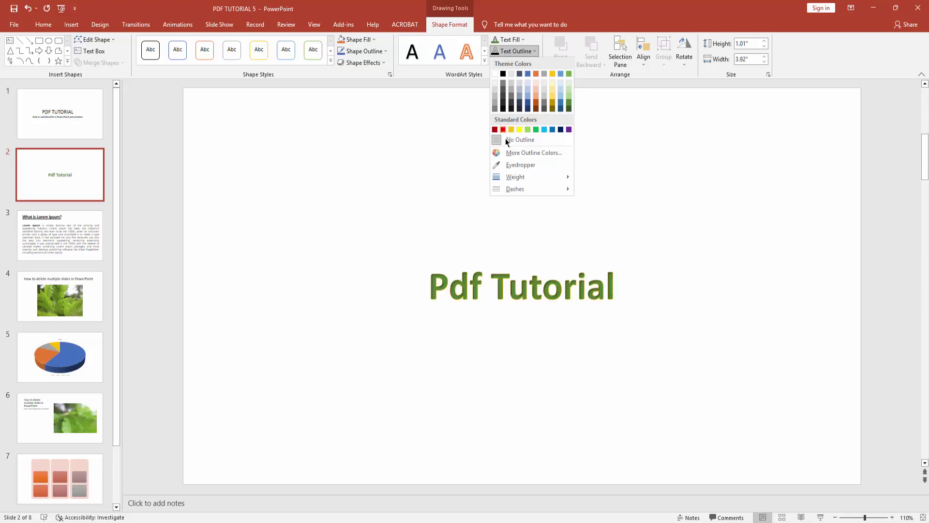
Give 'Pdf Tutorial' a dark outline, close Text Effects unapplied, and deselect the WordArt
{"action": "left_click", "coordinate": [521, 104]}
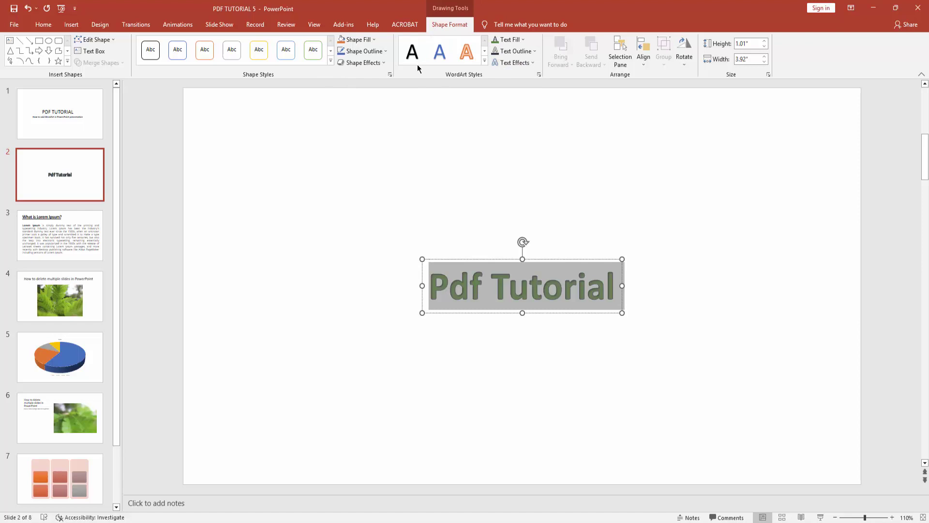
{"action": "left_click", "coordinate": [521, 63]}
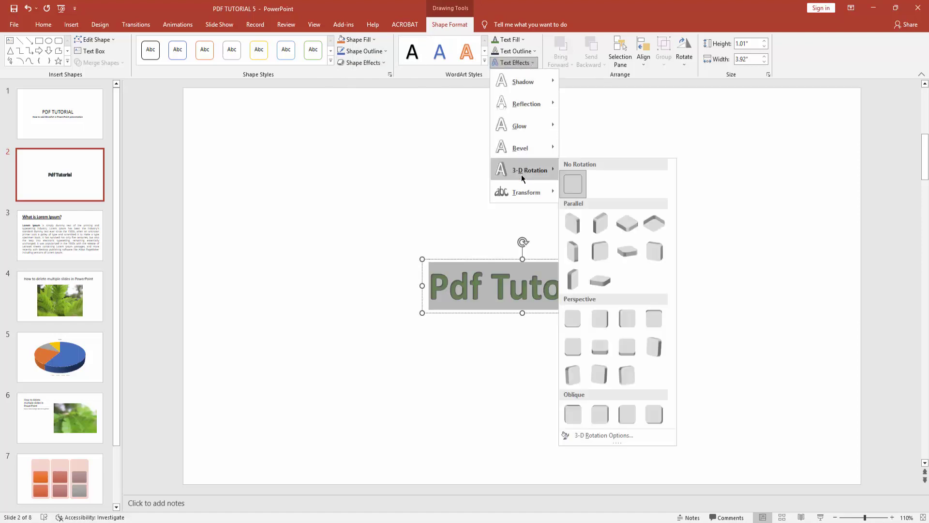
{"action": "mouse_move", "coordinate": [524, 170]}
{"action": "left_click", "coordinate": [743, 258]}
{"action": "left_click", "coordinate": [184, 158]}
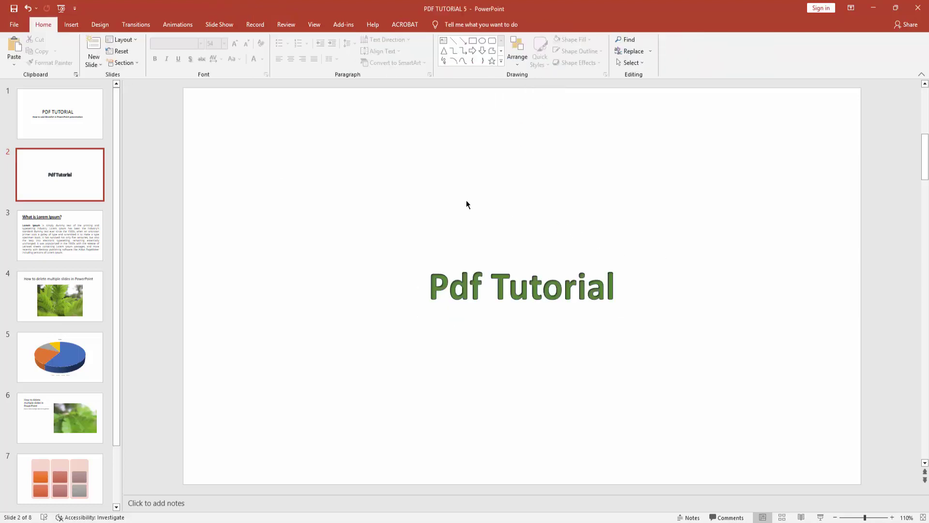
{"action": "left_click", "coordinate": [520, 277]}
{"action": "left_click", "coordinate": [79, 118]}
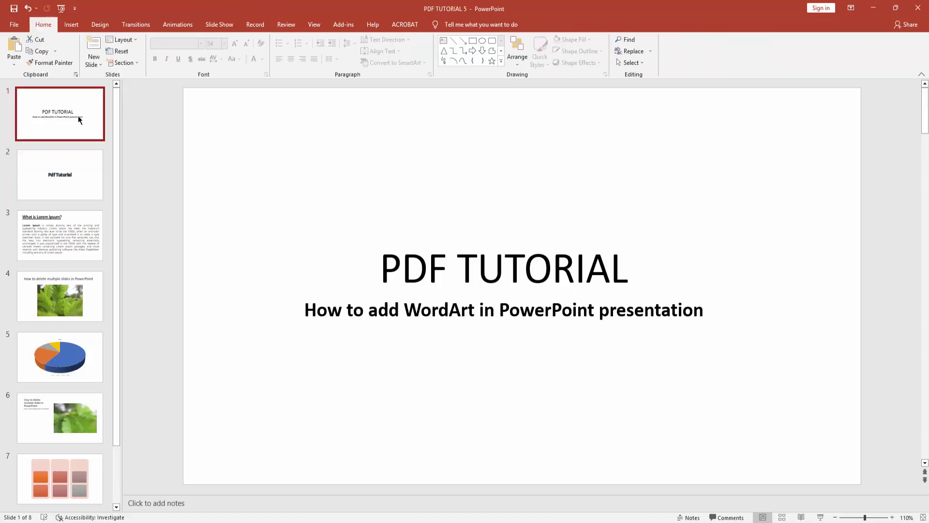
{"action": "left_click", "coordinate": [72, 186]}
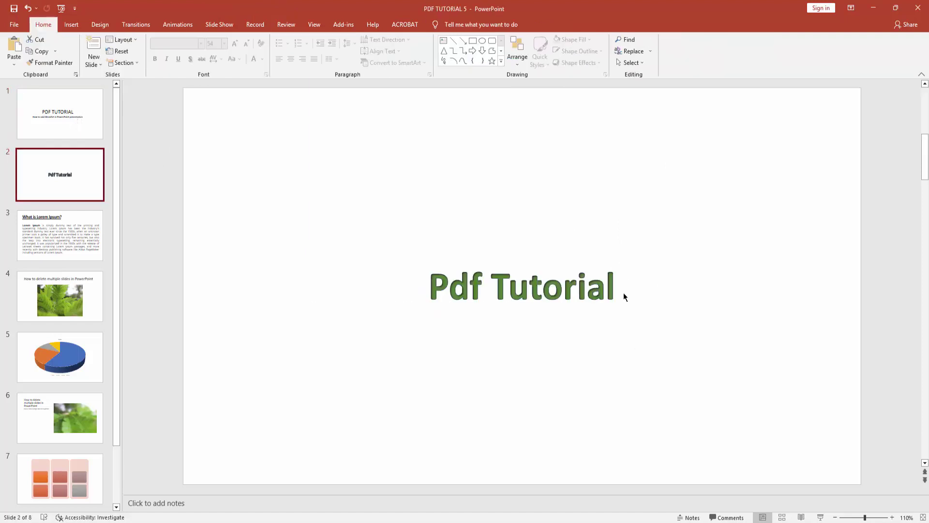
{"action": "left_click", "coordinate": [449, 286]}
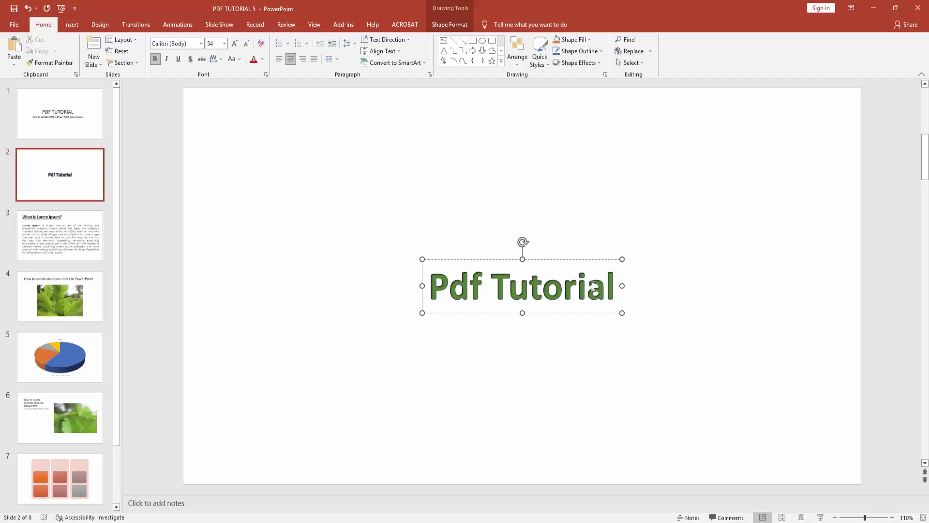
{"action": "left_click", "coordinate": [657, 266]}
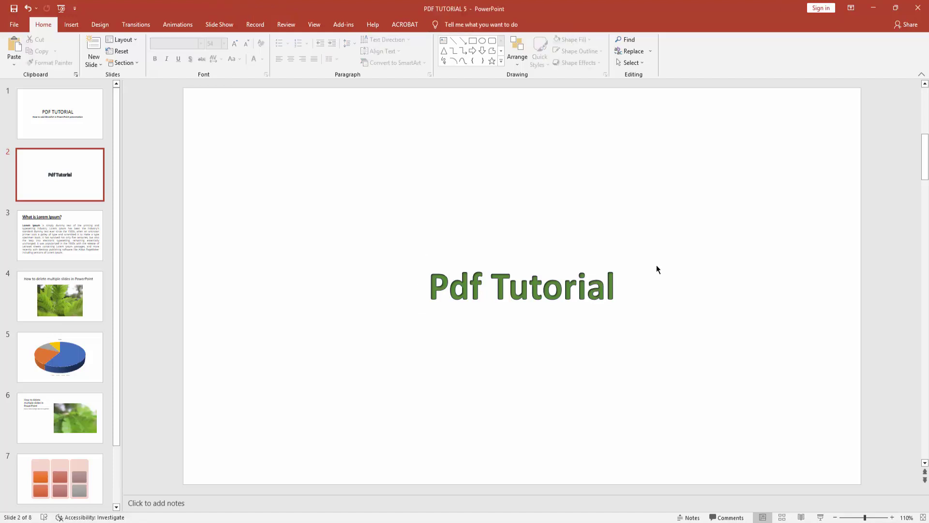